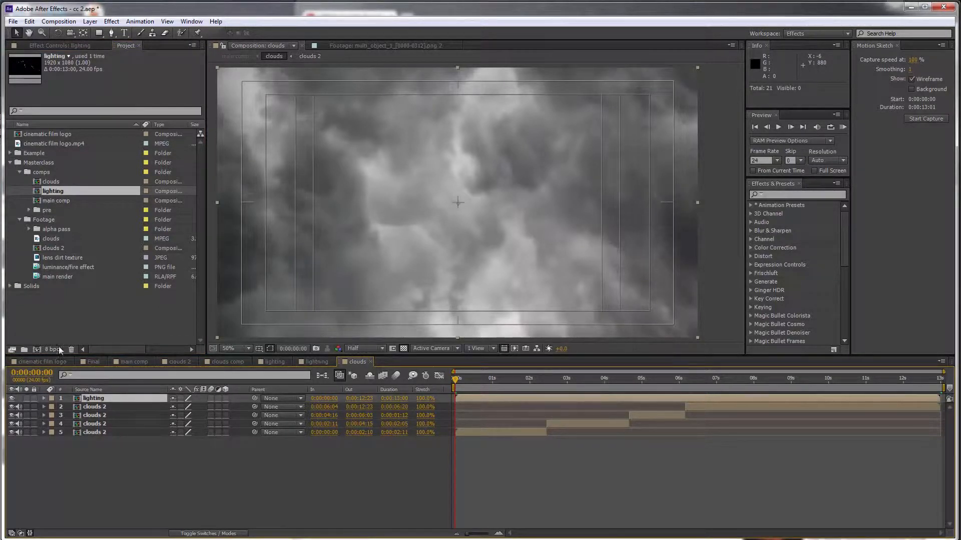
Scrub through the finished cinematic film logo comp to check when the lightning strikes behind the logo
{"action": "left_click", "coordinate": [47, 360]}
{"action": "left_click_drag", "start_coordinate": [483, 385], "coordinate": [530, 384]}
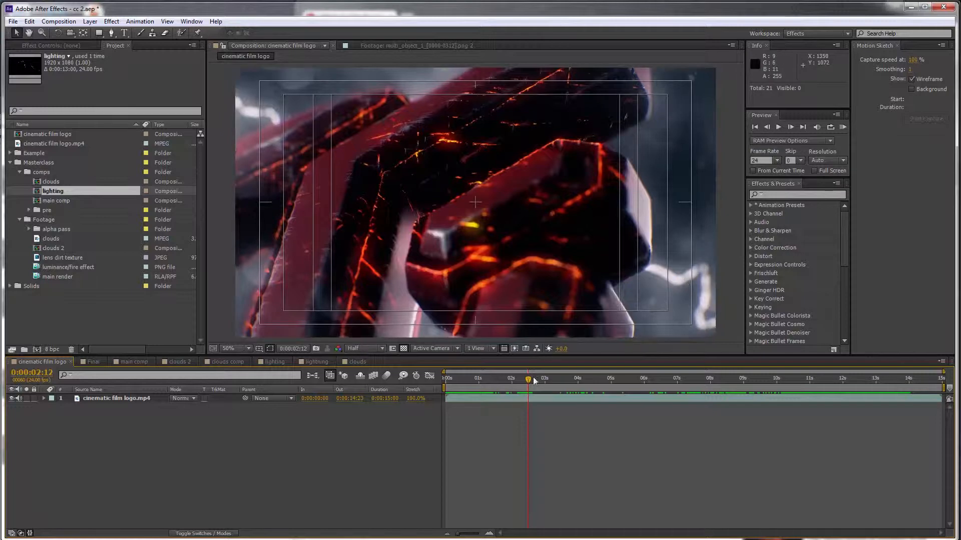
{"action": "left_click_drag", "start_coordinate": [529, 382], "coordinate": [824, 391]}
In the clouds comp, parent the lighting layer to the first clouds 2 clip, which starts at 0:00:00:00
{"action": "left_click", "coordinate": [353, 363]}
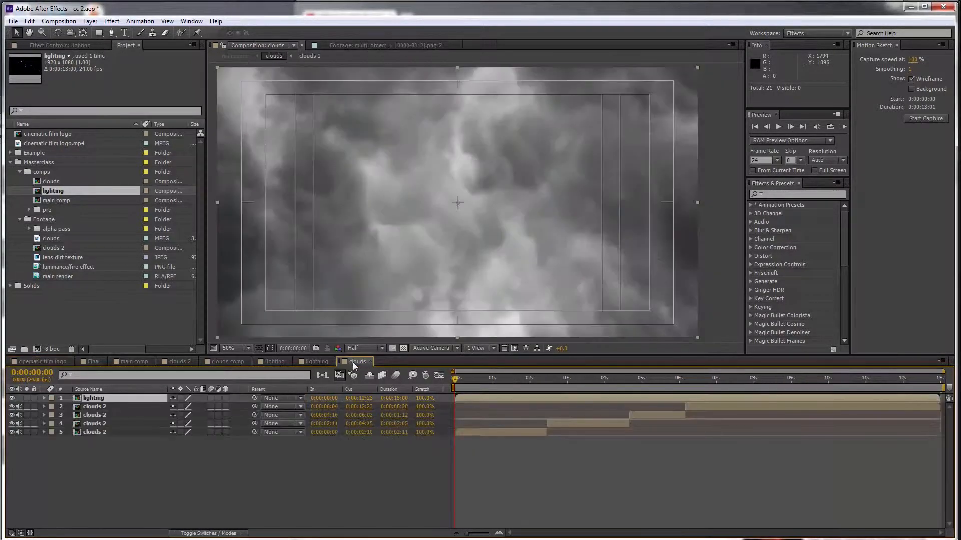
{"action": "left_click_drag", "start_coordinate": [458, 385], "coordinate": [533, 379]}
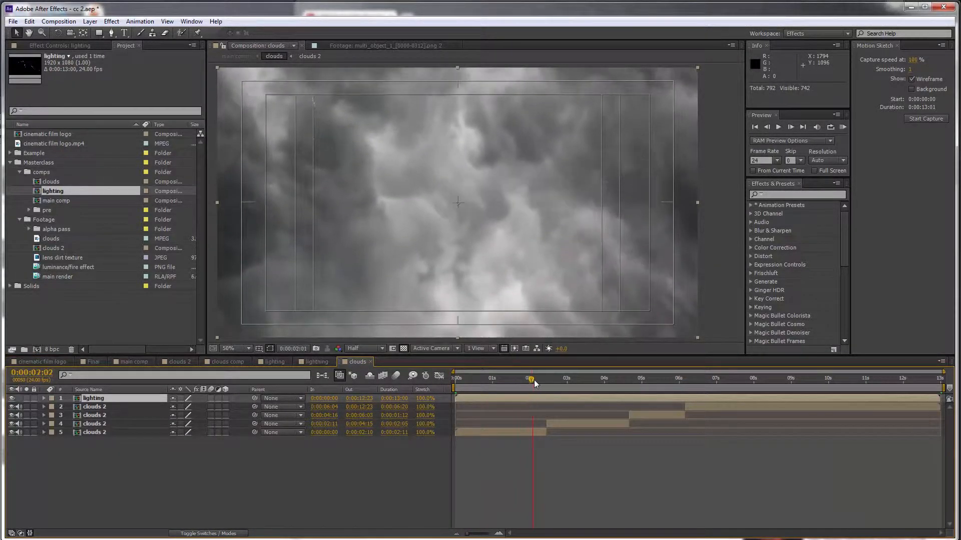
{"action": "key", "text": "KP_0"}
{"action": "left_click_drag", "start_coordinate": [254, 398], "coordinate": [114, 432]}
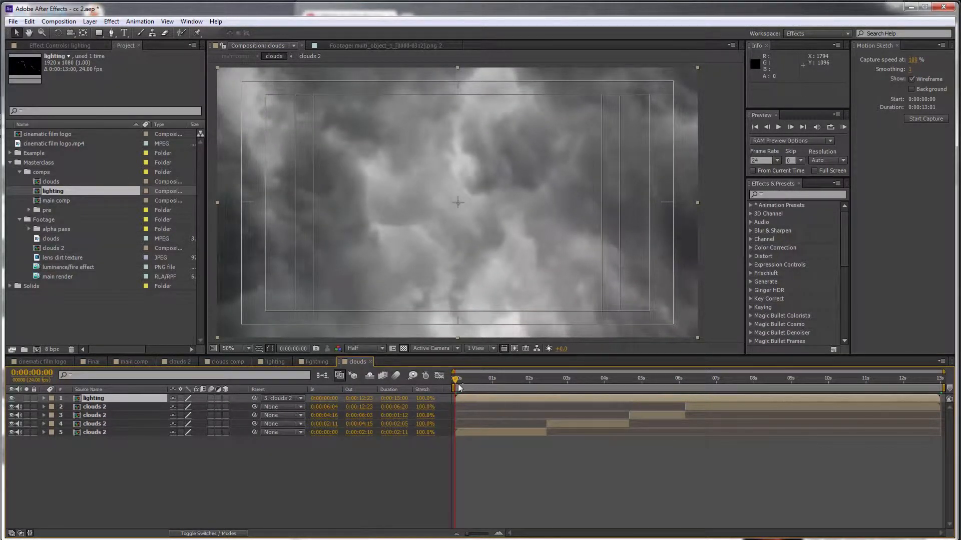
Split the lighting layer at 0:00:02:11 and parent its second part to the clouds 2 clip starting there
{"action": "left_click_drag", "start_coordinate": [457, 383], "coordinate": [548, 395]}
{"action": "key", "text": "ctrl+shift+d"}
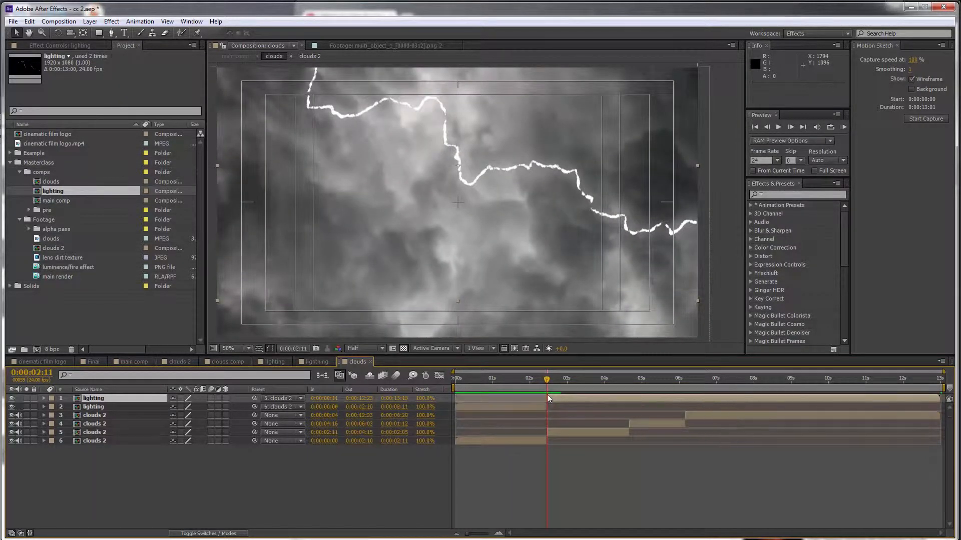
{"action": "left_click_drag", "start_coordinate": [255, 398], "coordinate": [116, 436]}
Change the second lighting layer's rotation to reorient the bolt, and set its position to 960, 540
{"action": "key", "text": "r"}
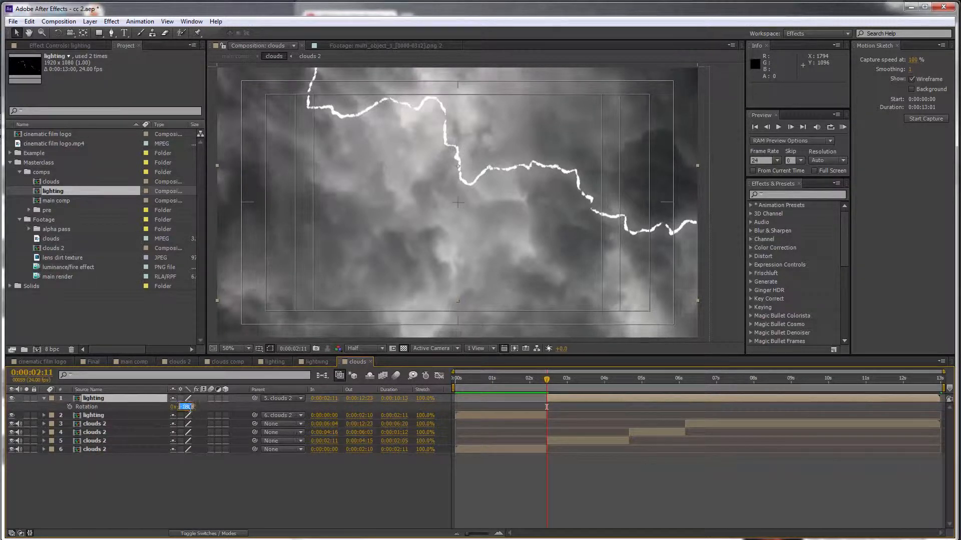
{"action": "left_click_drag", "start_coordinate": [190, 412], "coordinate": [188, 418]}
{"action": "key", "text": "p"}
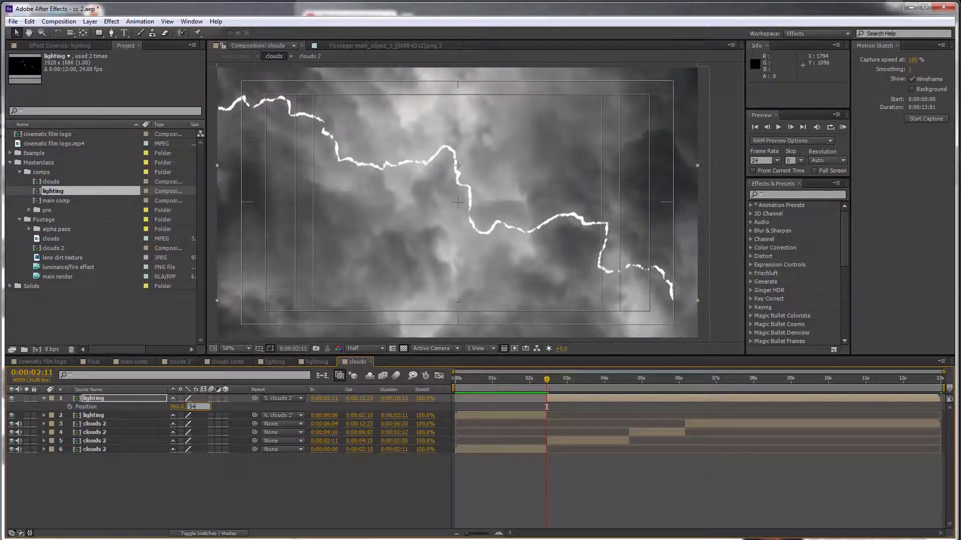
{"action": "key", "text": "Return"}
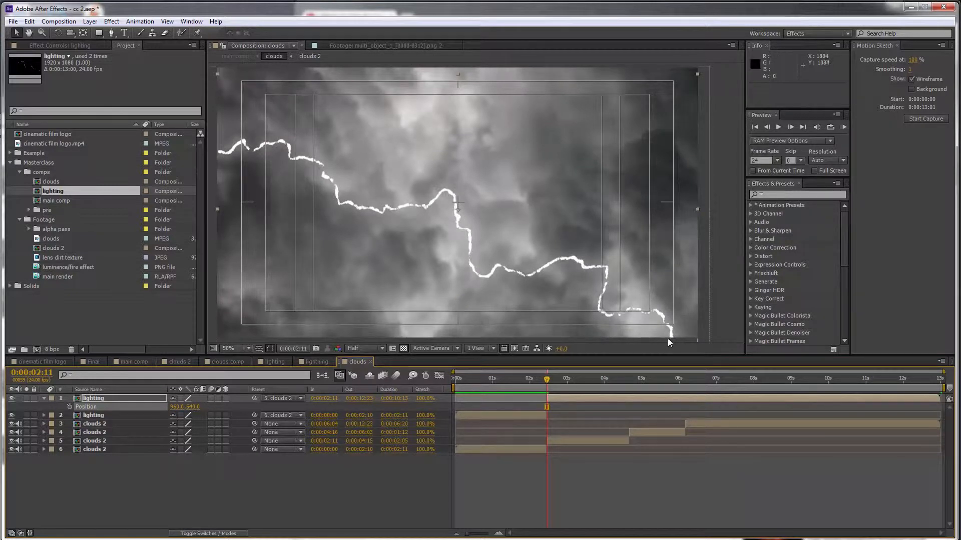
{"action": "mouse_move", "coordinate": [546, 379]}
{"action": "left_mouse_down"}
{"action": "mouse_move", "coordinate": [534, 395]}
{"action": "mouse_move", "coordinate": [558, 391]}
{"action": "mouse_move", "coordinate": [554, 401]}
{"action": "mouse_move", "coordinate": [536, 403]}
{"action": "mouse_move", "coordinate": [568, 406]}
{"action": "left_mouse_up"}
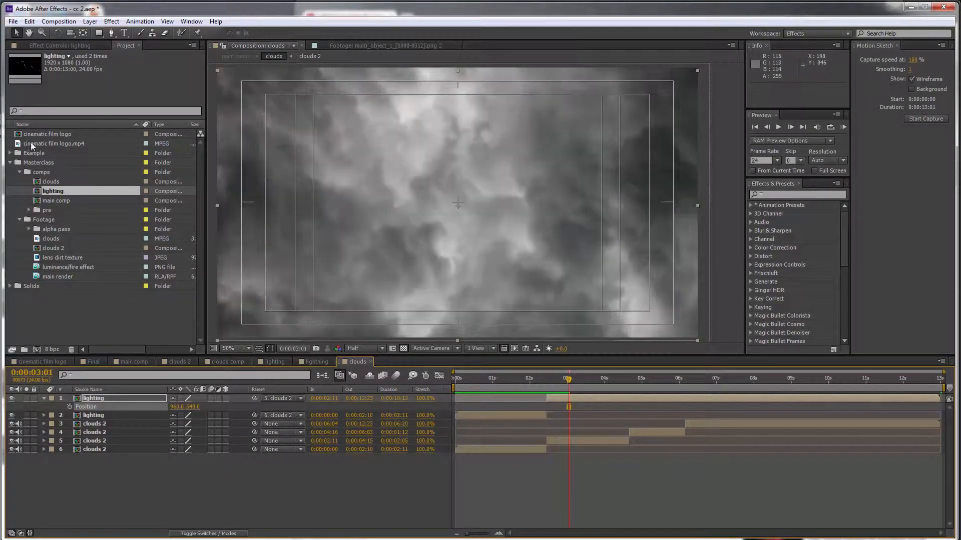
Add a third lighting layer starting at 0:00:04:16 and parent it to the clouds 2 clip that starts at that time
{"action": "left_click_drag", "start_coordinate": [76, 190], "coordinate": [139, 394]}
{"action": "left_click", "coordinate": [628, 389]}
{"action": "left_click_drag", "start_coordinate": [630, 389], "coordinate": [630, 389]}
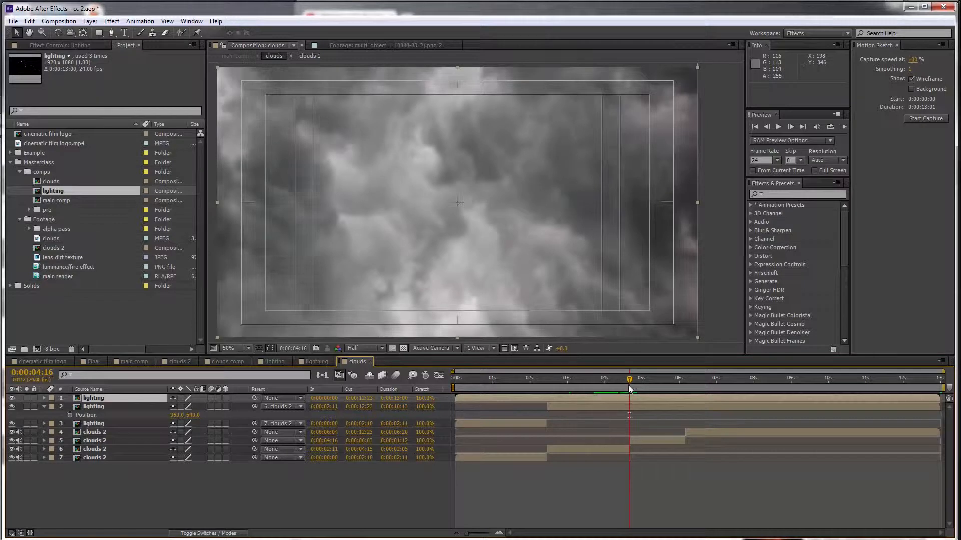
{"action": "left_click_drag", "start_coordinate": [491, 399], "coordinate": [662, 397]}
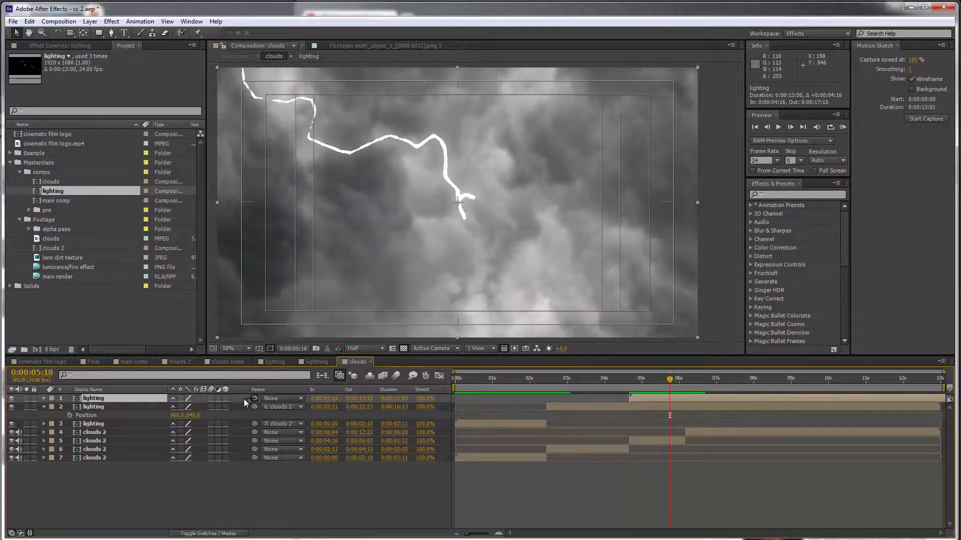
{"action": "left_click_drag", "start_coordinate": [244, 399], "coordinate": [137, 442]}
Set the third lighting layer's position to 960, 540 and its scale to 100%
{"action": "key", "text": "p"}
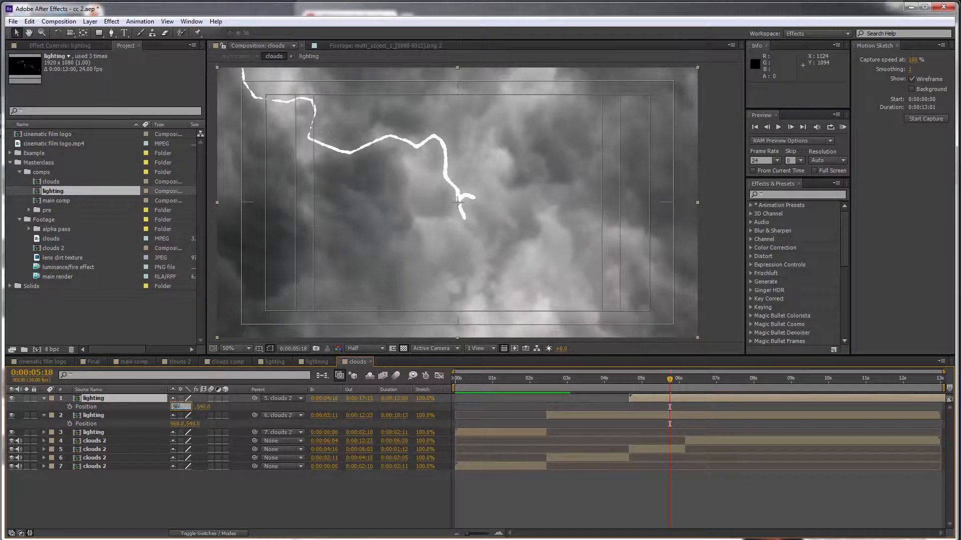
{"action": "type", "text": "960"}
{"action": "key", "text": "Return"}
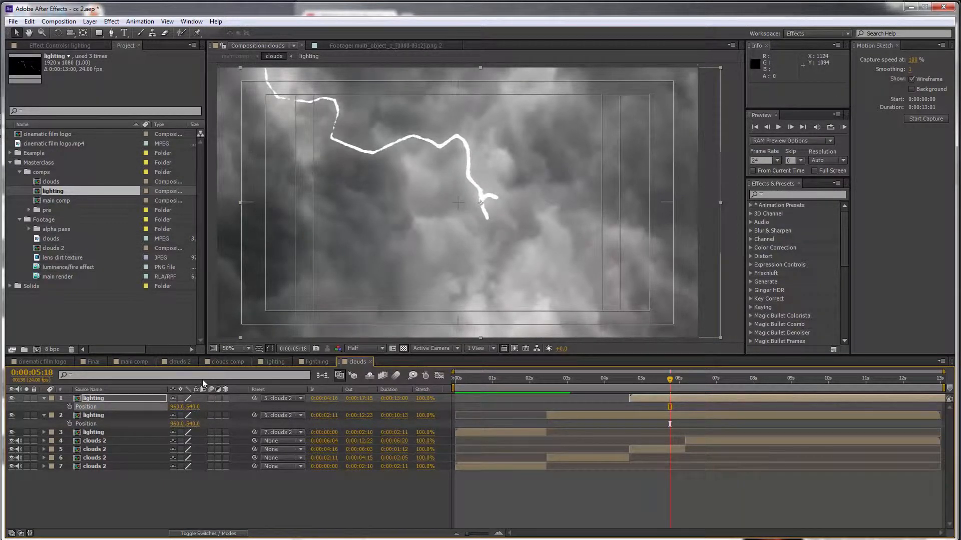
{"action": "key", "text": "s"}
{"action": "left_click", "coordinate": [190, 407]}
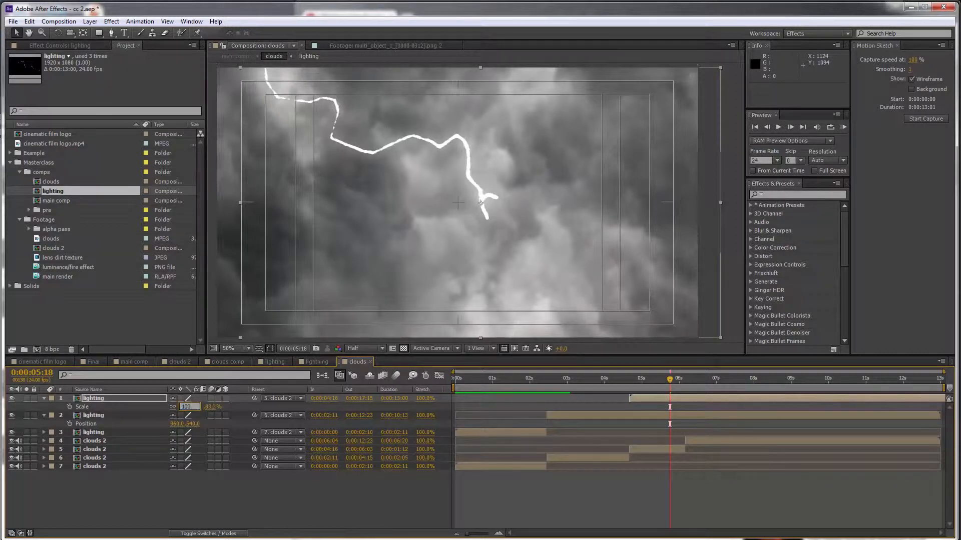
{"action": "type", "text": "100"}
{"action": "key", "text": "Return"}
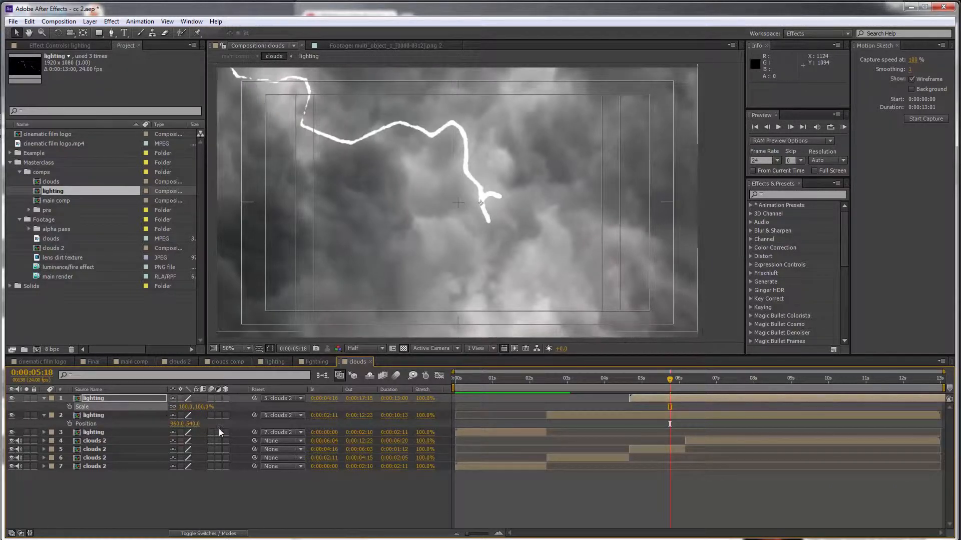
Set the third lighting layer's rotation to 30° and scrub through the next few seconds to check it
{"action": "key", "text": "r"}
{"action": "left_click_drag", "start_coordinate": [184, 407], "coordinate": [196, 406]}
{"action": "left_click_drag", "start_coordinate": [671, 386], "coordinate": [737, 418]}
{"action": "key", "text": "Page_Up"}
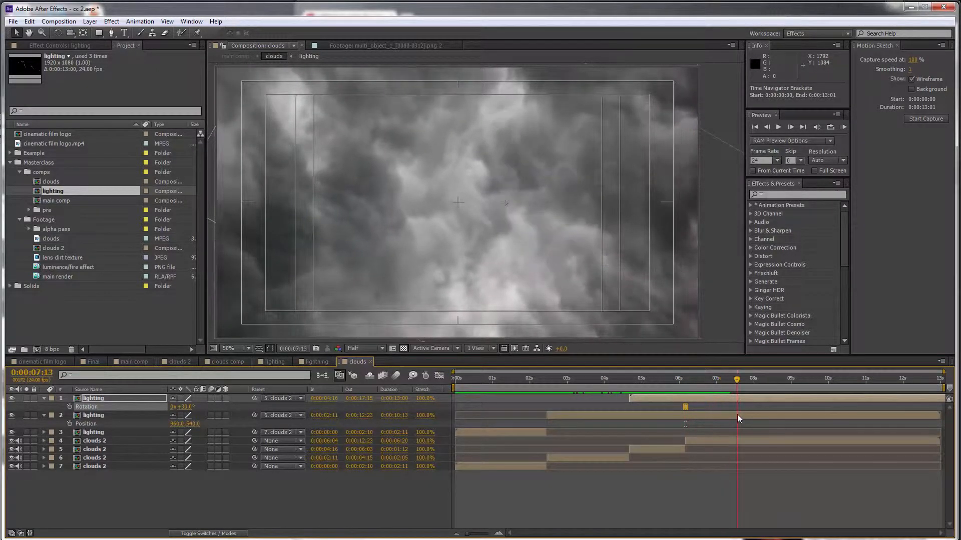
Check the lightning timing in the cinematic film logo comp and start a fourth lighting layer at 0:00:10:00 in the clouds comp
{"action": "left_click", "coordinate": [55, 360]}
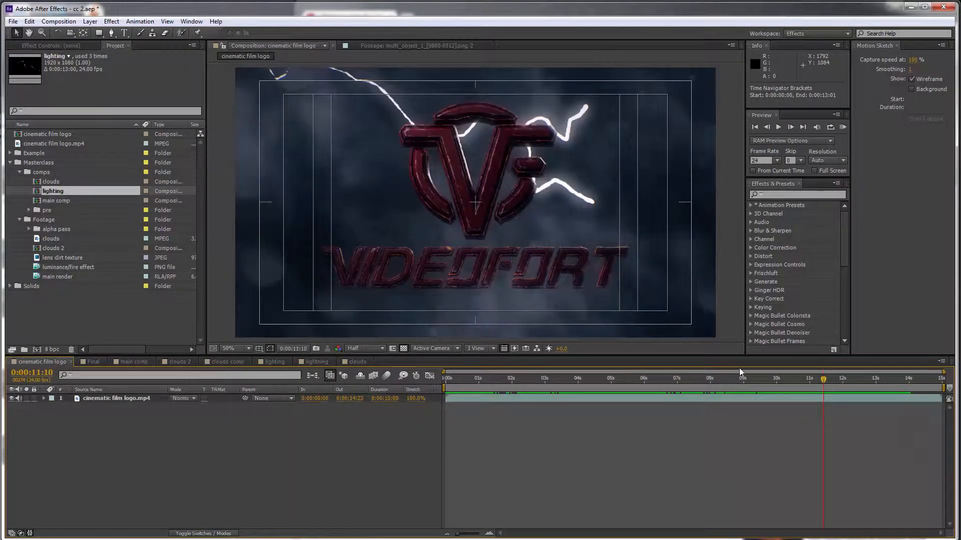
{"action": "left_click_drag", "start_coordinate": [741, 378], "coordinate": [657, 386]}
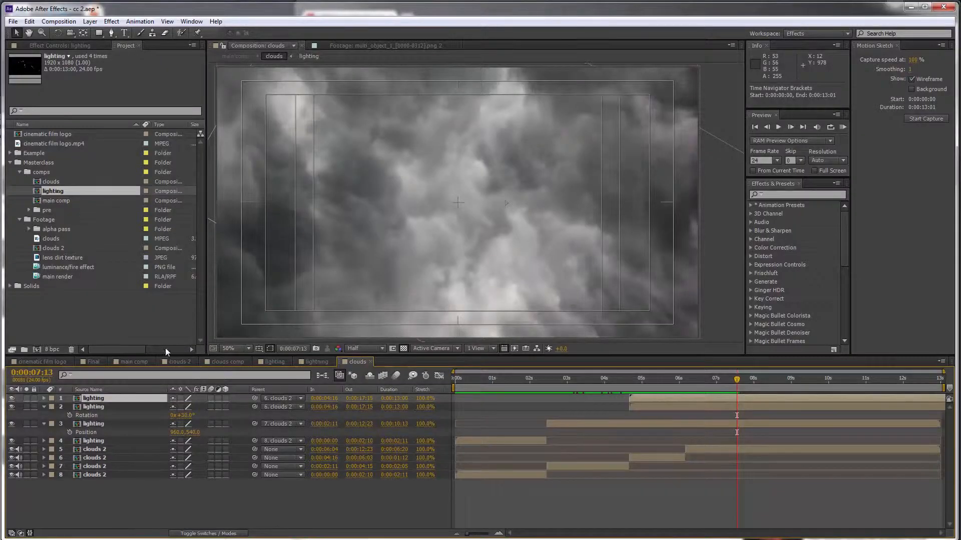
{"action": "left_click_drag", "start_coordinate": [715, 383], "coordinate": [829, 404]}
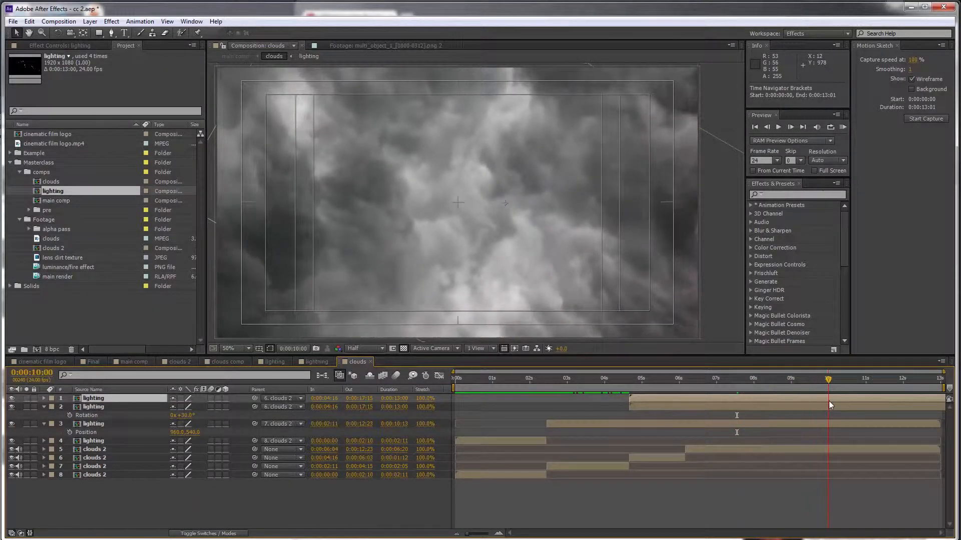
{"action": "left_click_drag", "start_coordinate": [641, 395], "coordinate": [836, 396]}
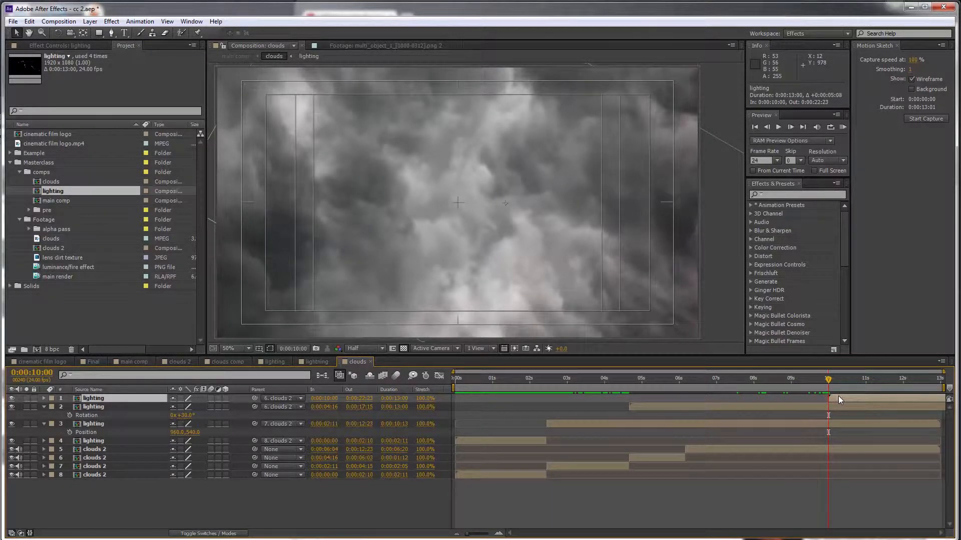
{"action": "left_click", "coordinate": [839, 390]}
{"action": "left_click_drag", "start_coordinate": [845, 391], "coordinate": [861, 389]}
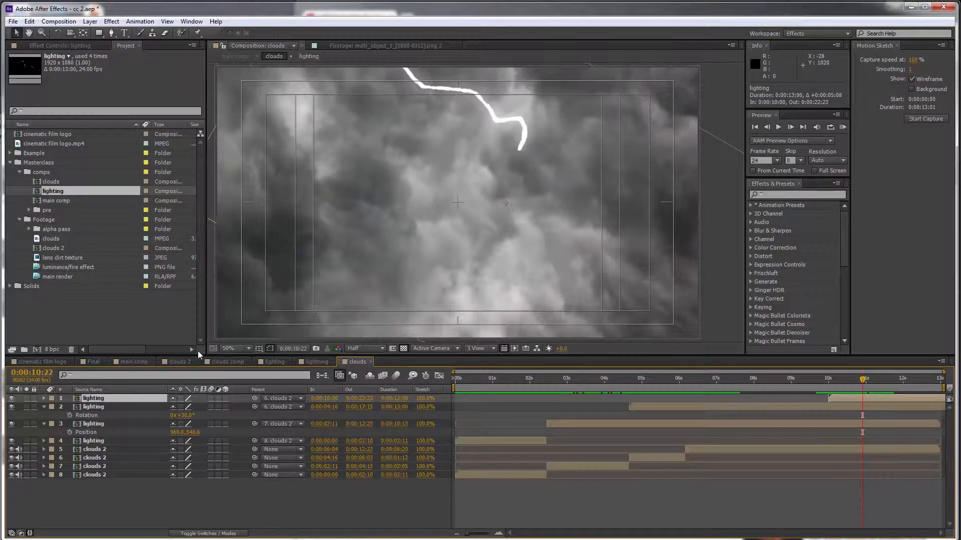
Set the fourth lighting layer's rotation to 3° and parent it to the last clouds 2 clip
{"action": "key", "text": "r"}
{"action": "left_click_drag", "start_coordinate": [187, 406], "coordinate": [174, 407]}
{"action": "left_click", "coordinate": [185, 406]}
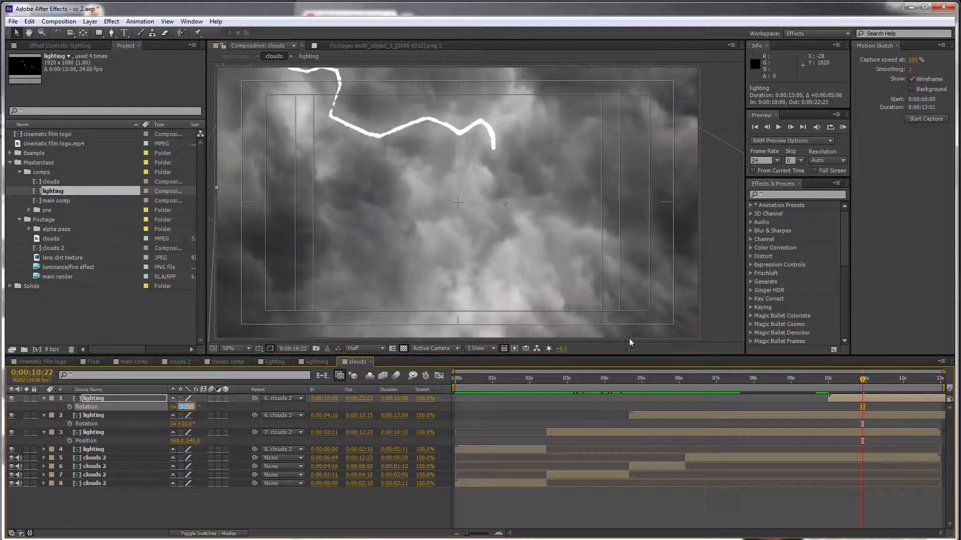
{"action": "left_click_drag", "start_coordinate": [841, 378], "coordinate": [896, 383]}
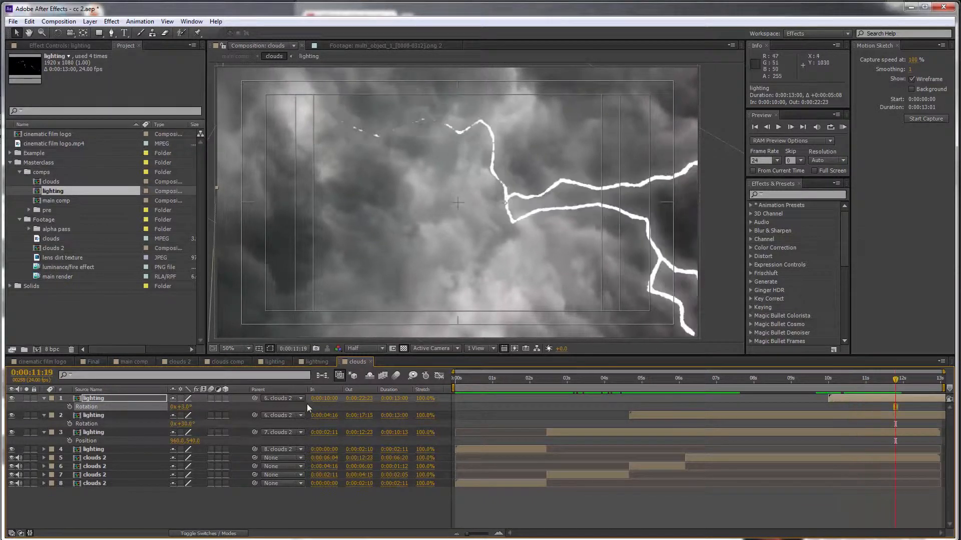
{"action": "left_click_drag", "start_coordinate": [255, 398], "coordinate": [110, 458]}
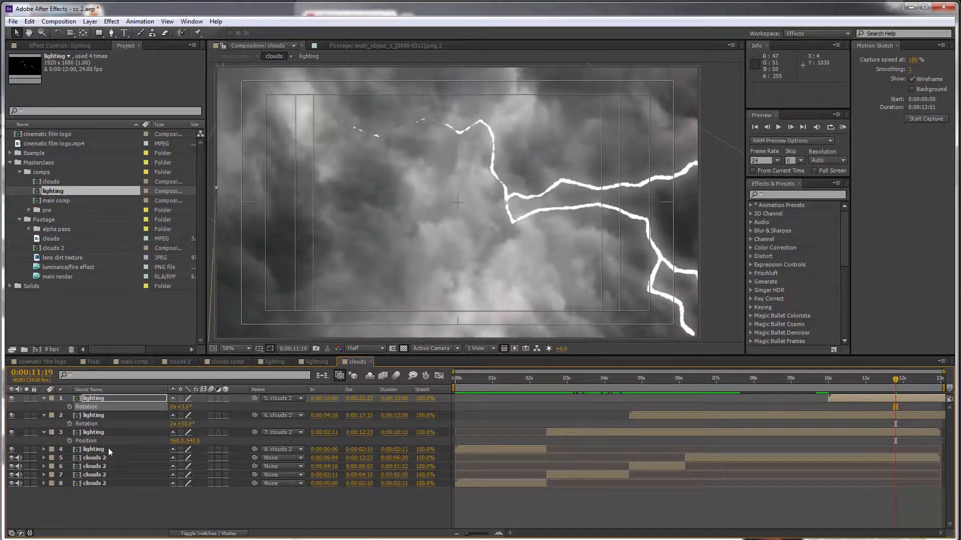
Set the fourth lighting layer's position to 960, 540 and its scale to 100%
{"action": "key", "text": "p"}
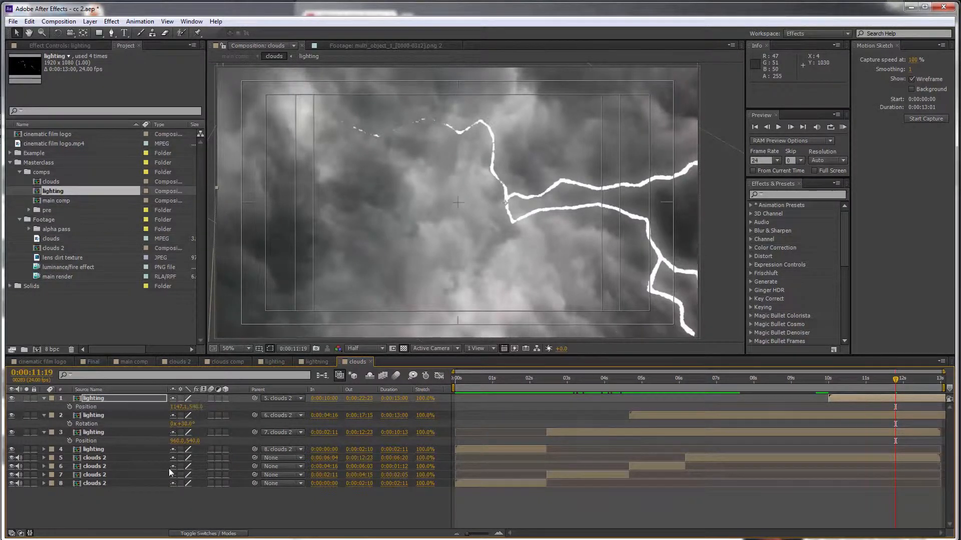
{"action": "key", "text": "Return"}
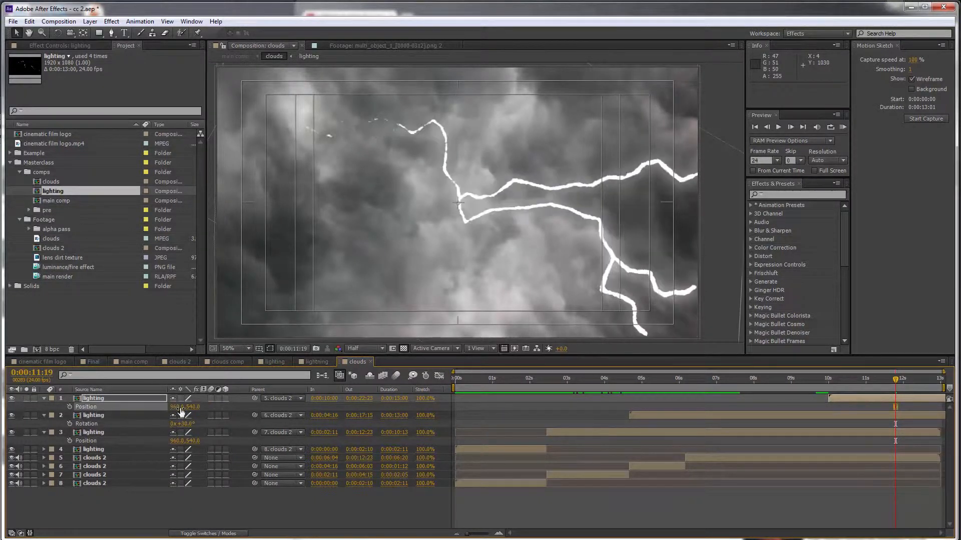
{"action": "key", "text": "s"}
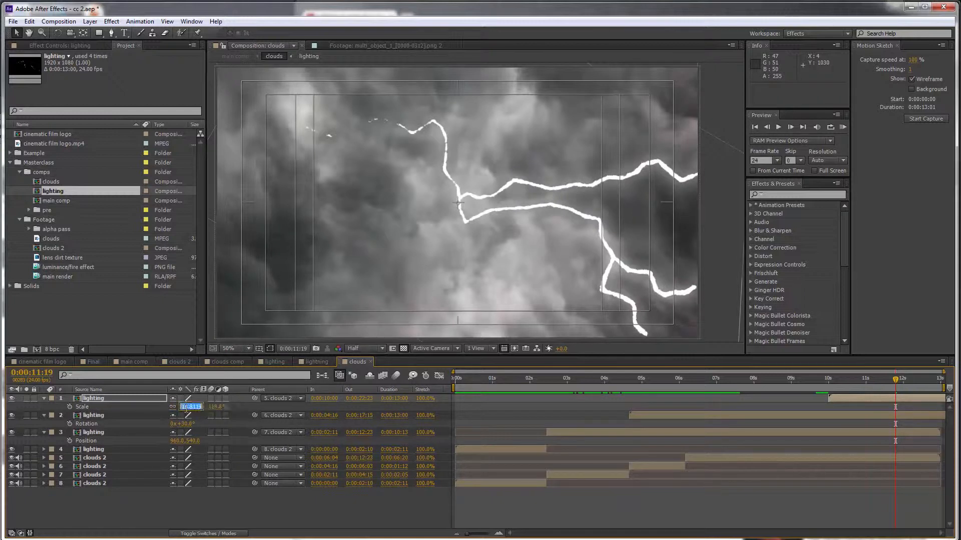
{"action": "type", "text": "100"}
{"action": "key", "text": "Return"}
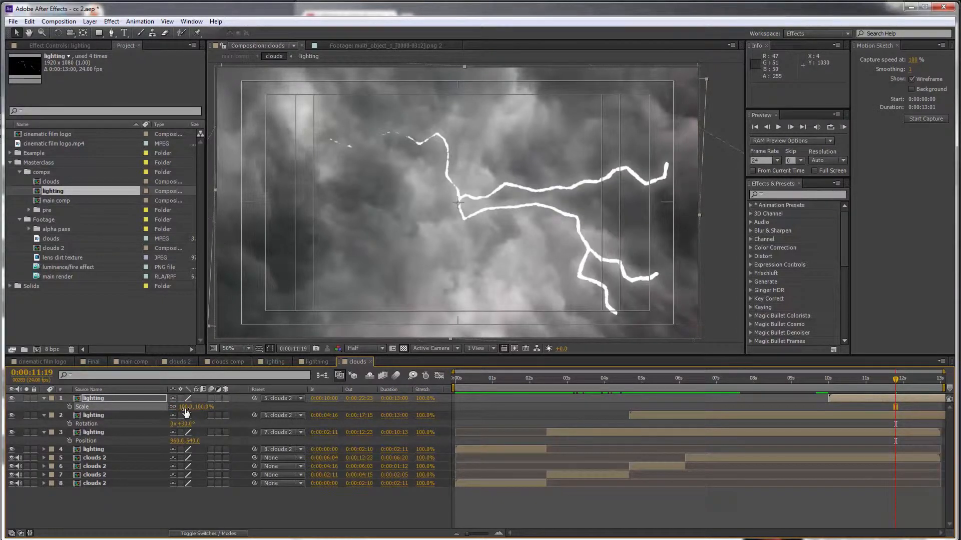
{"action": "left_click_drag", "start_coordinate": [899, 394], "coordinate": [928, 398]}
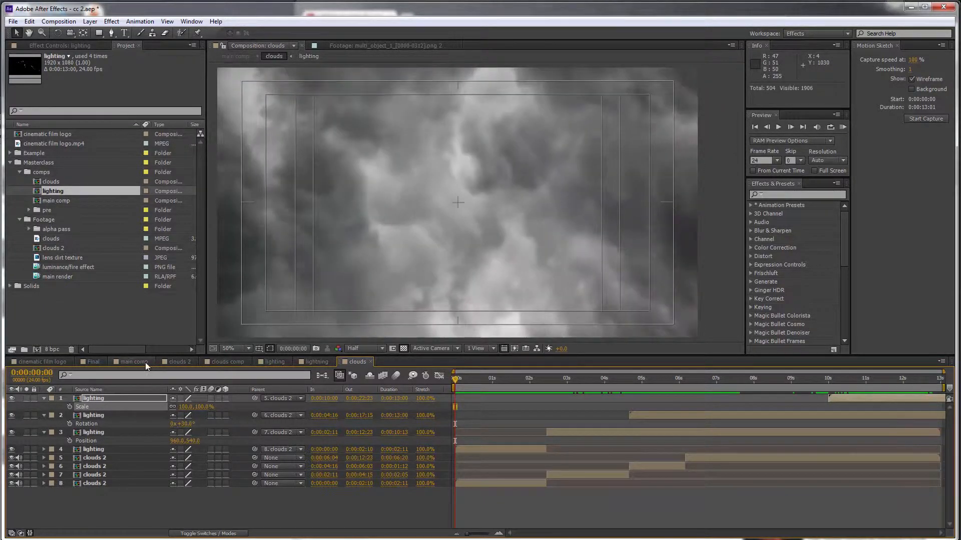
RAM-preview the main comp with its lightning and compare it with the finished cinematic film logo comp
{"action": "left_click", "coordinate": [133, 361]}
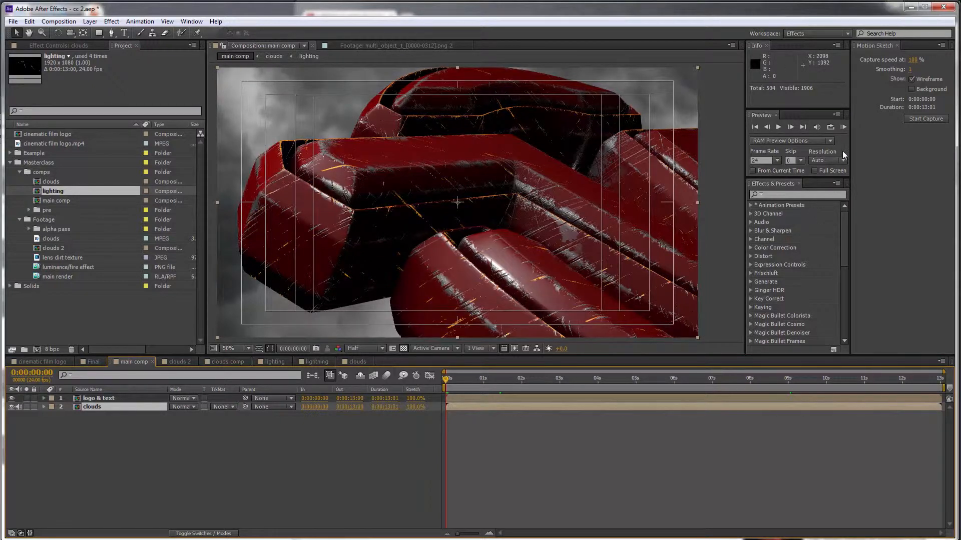
{"action": "left_click", "coordinate": [842, 127]}
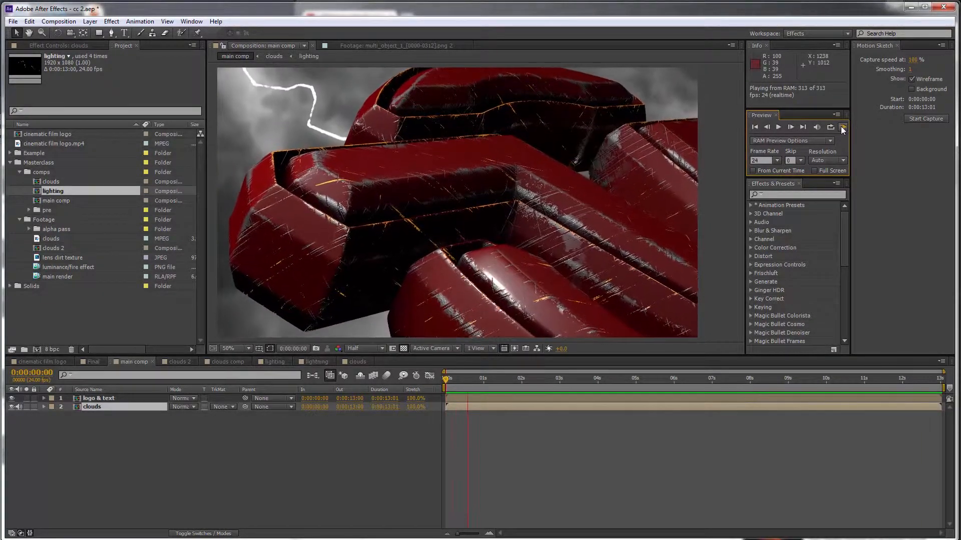
{"action": "left_click_drag", "start_coordinate": [484, 382], "coordinate": [515, 381]}
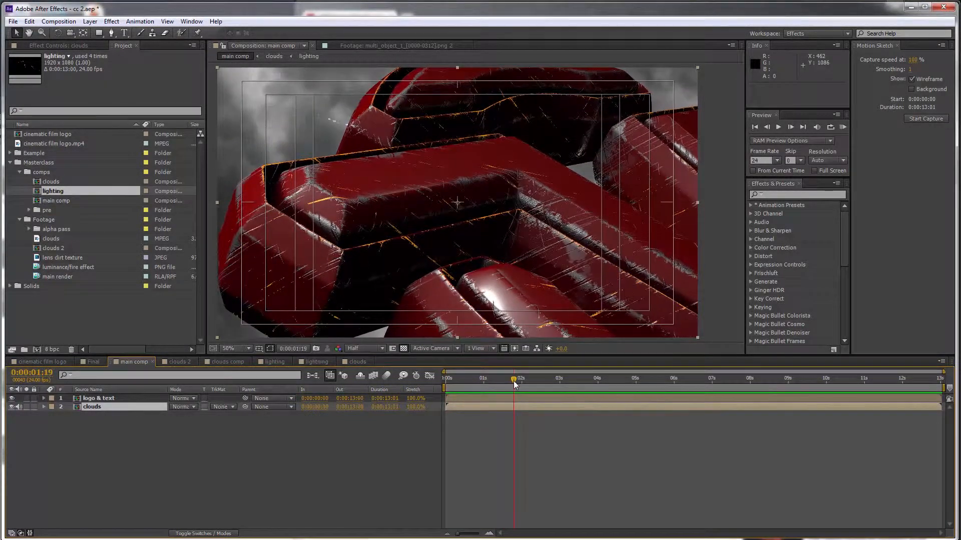
{"action": "left_click", "coordinate": [42, 362]}
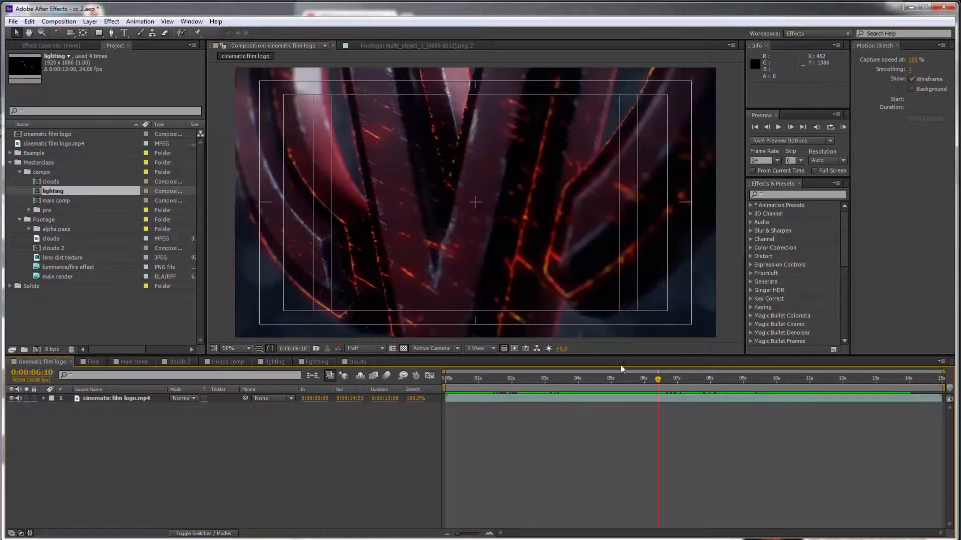
{"action": "mouse_move", "coordinate": [549, 379]}
{"action": "left_mouse_down"}
{"action": "mouse_move", "coordinate": [490, 388]}
{"action": "mouse_move", "coordinate": [510, 396]}
{"action": "mouse_move", "coordinate": [501, 380]}
{"action": "mouse_move", "coordinate": [546, 379]}
{"action": "left_mouse_up"}
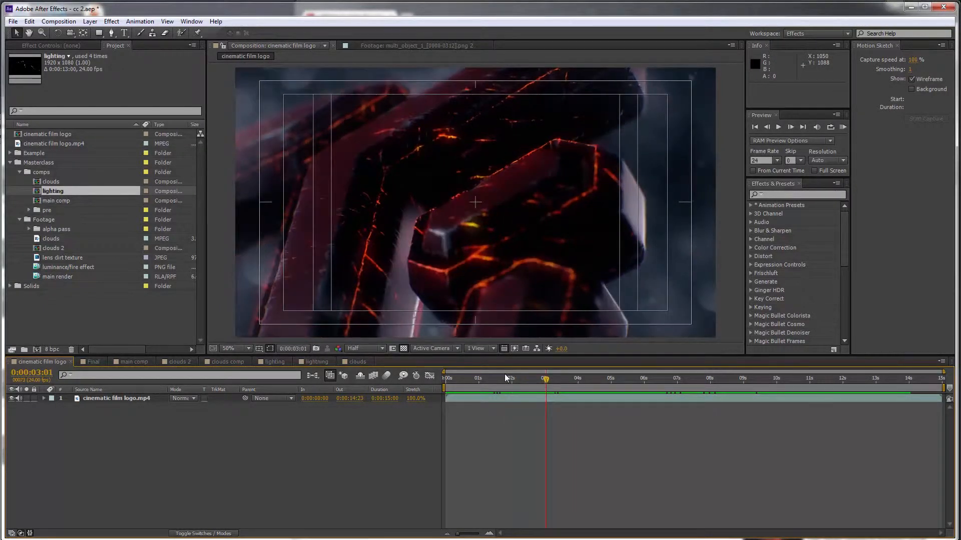